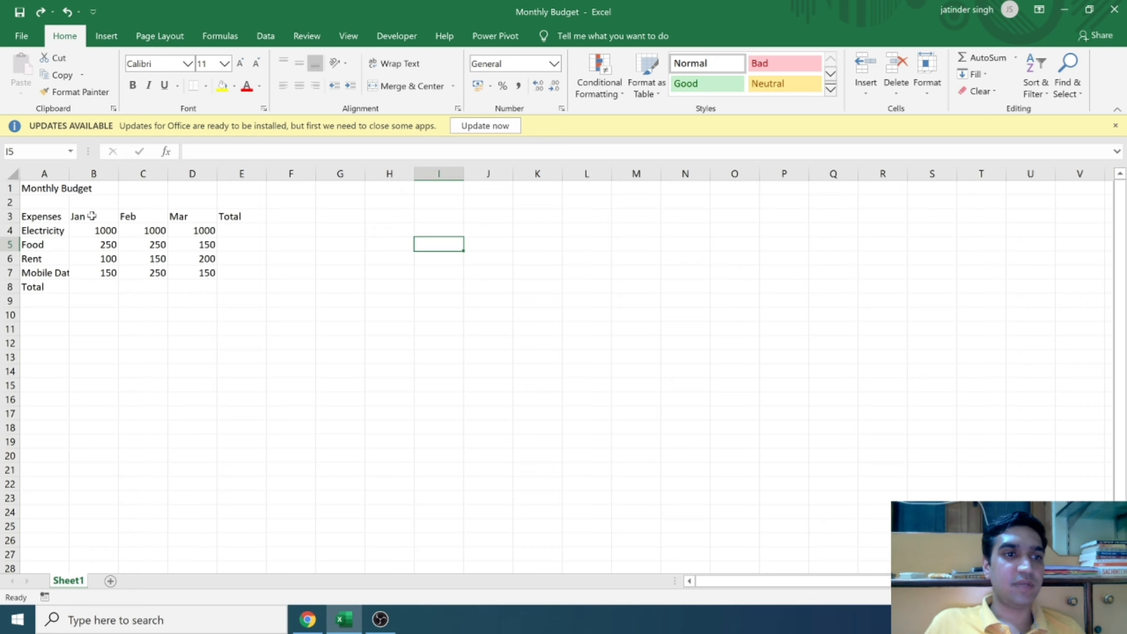
Step: Extend the January and February column headings in B3 and C3 to Jan-2020 and Feb-2020
double_click(92, 215)
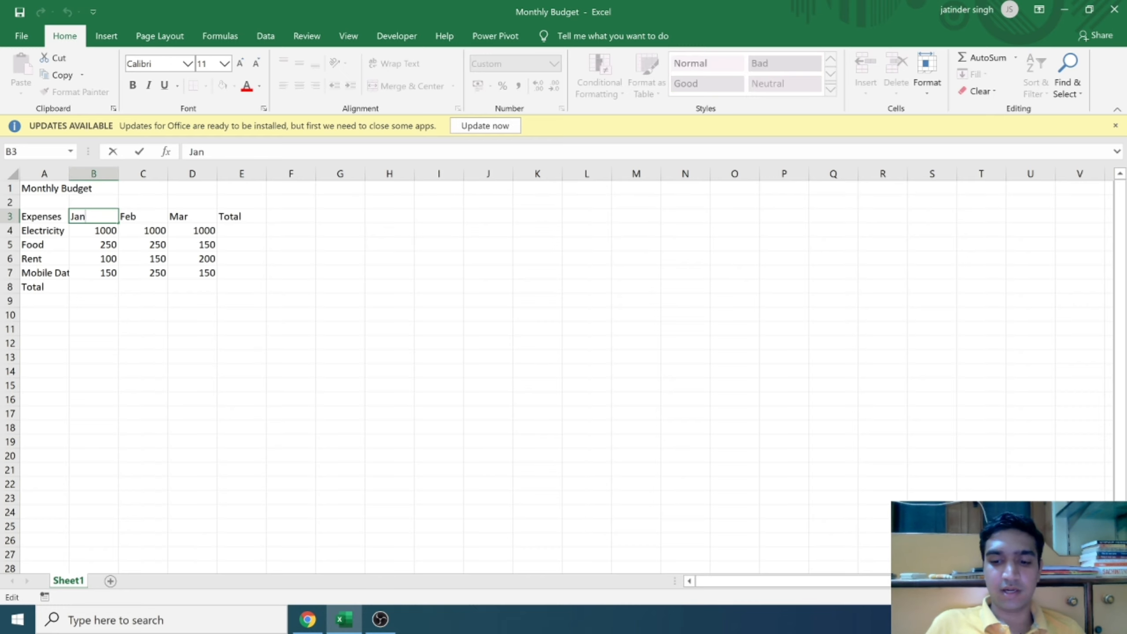
type("-")
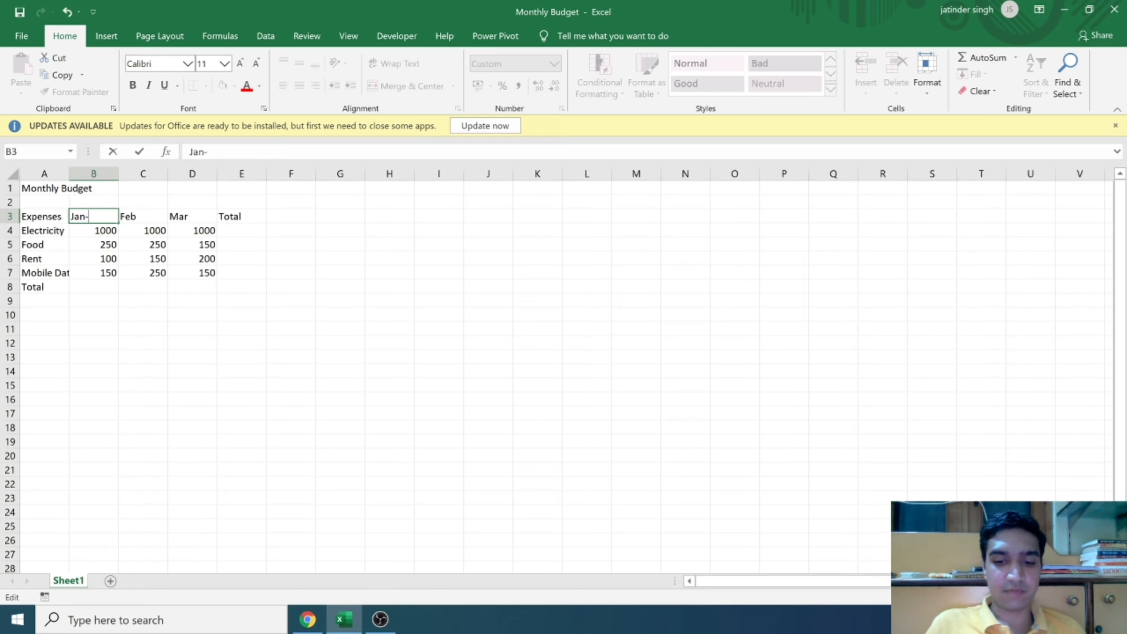
type("2020")
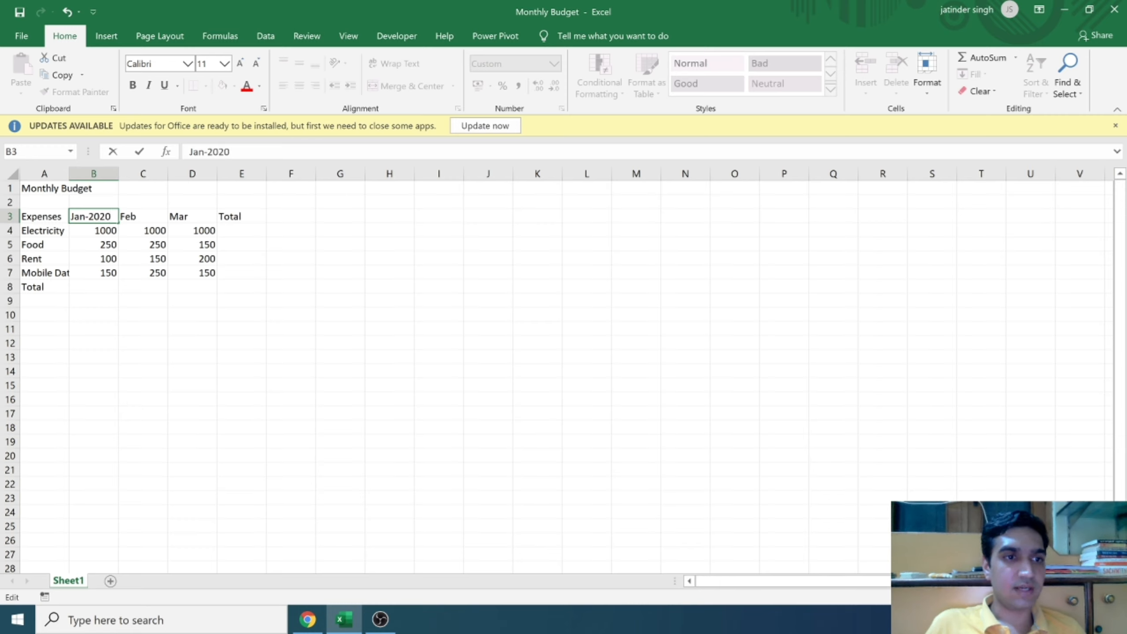
left_click(89, 235)
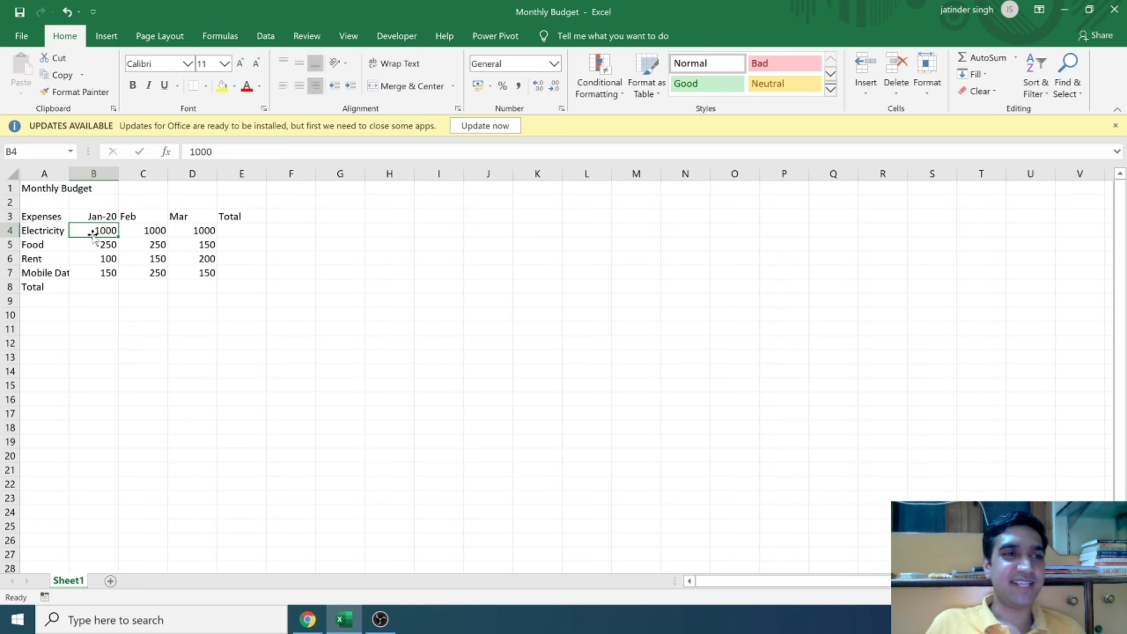
double_click(151, 215)
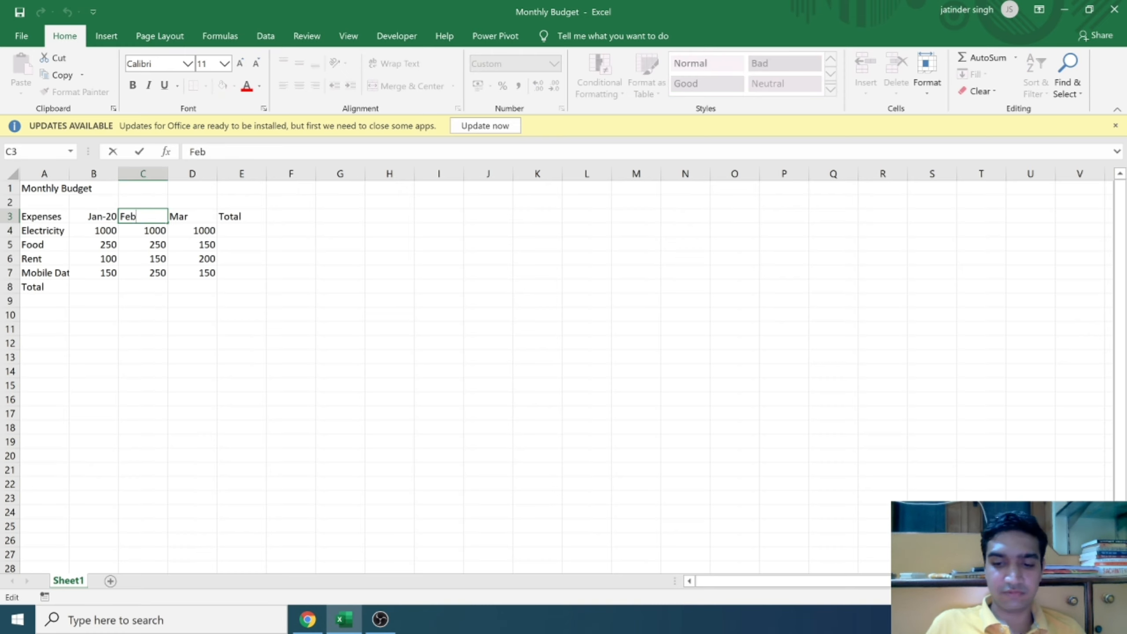
type("-")
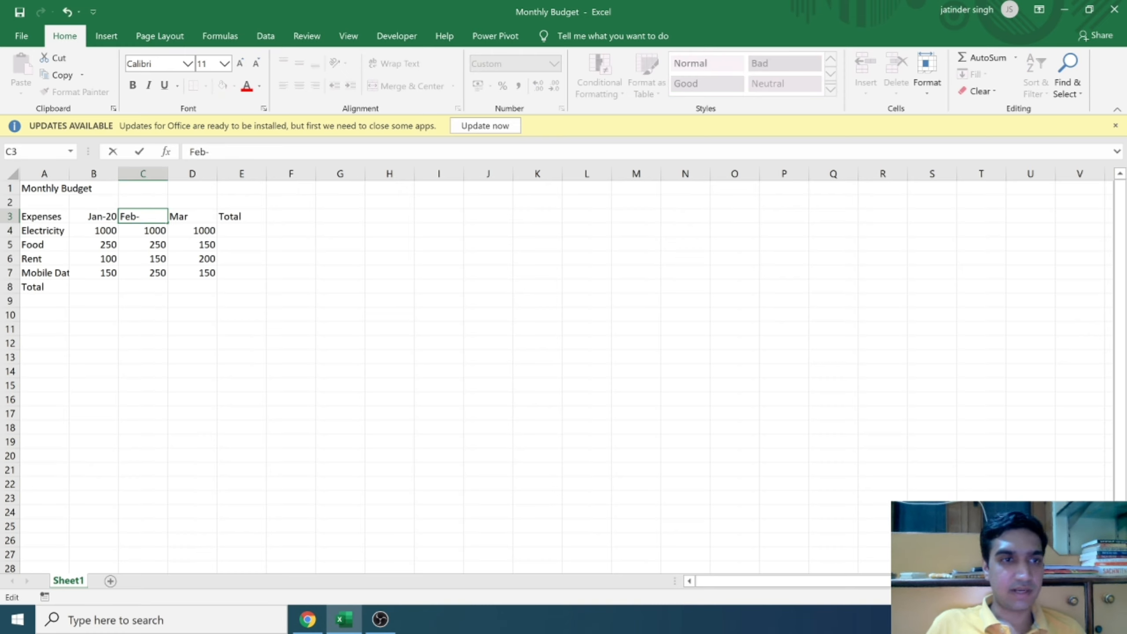
type("2020")
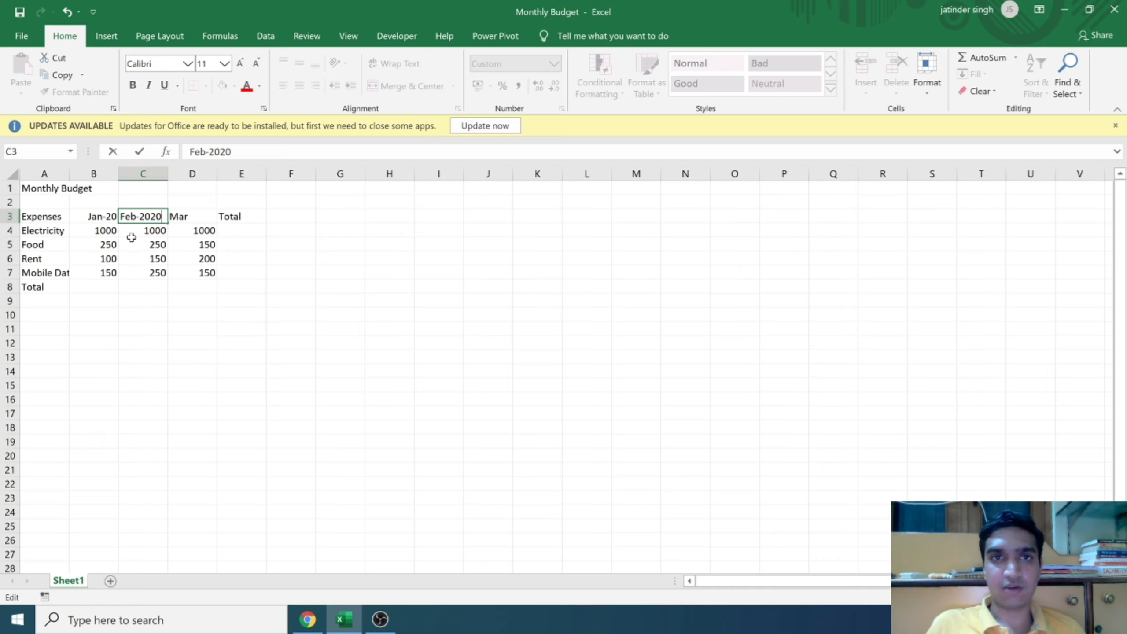
key("Return")
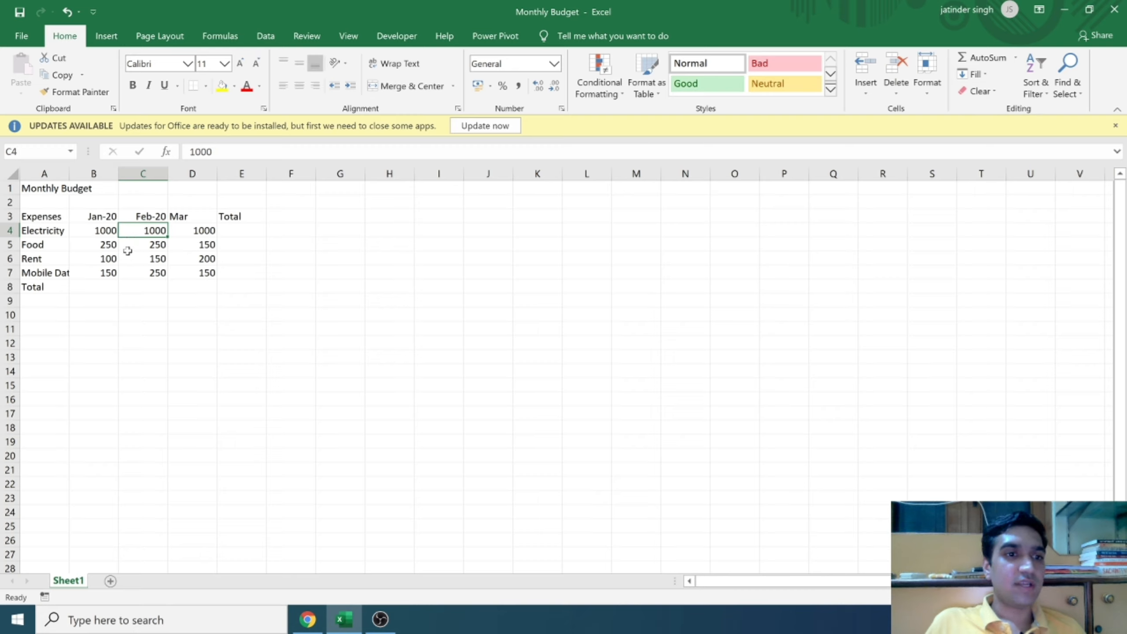
Step: Check the stored dates of the first two month headings and extend the March heading in D3 to Mar-2020
left_click(94, 217)
key("Right")
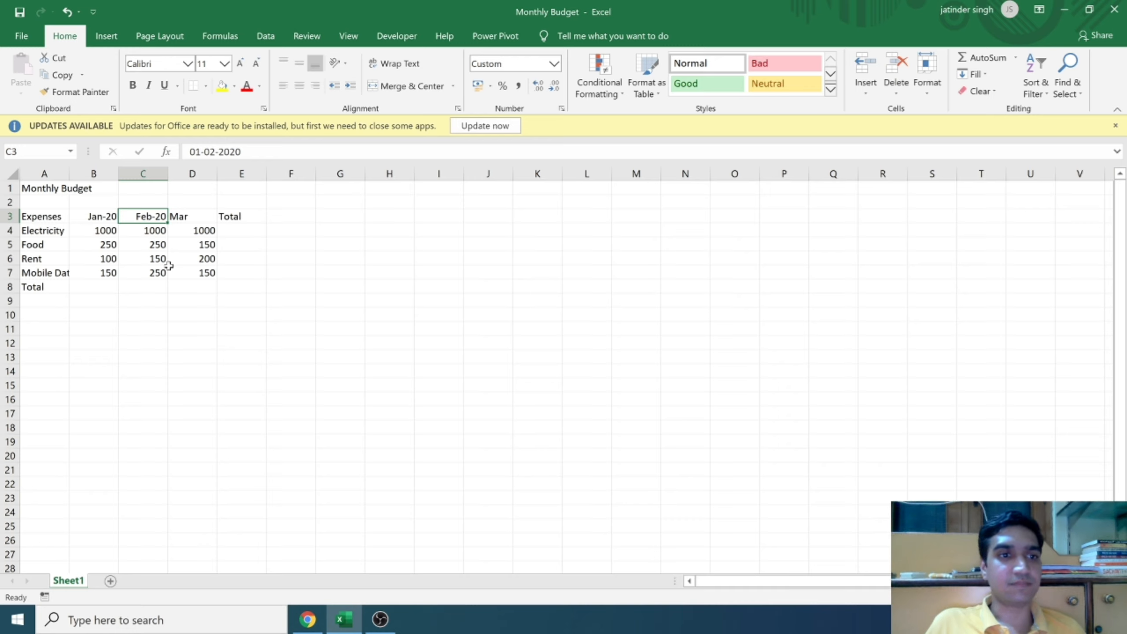
double_click(190, 217)
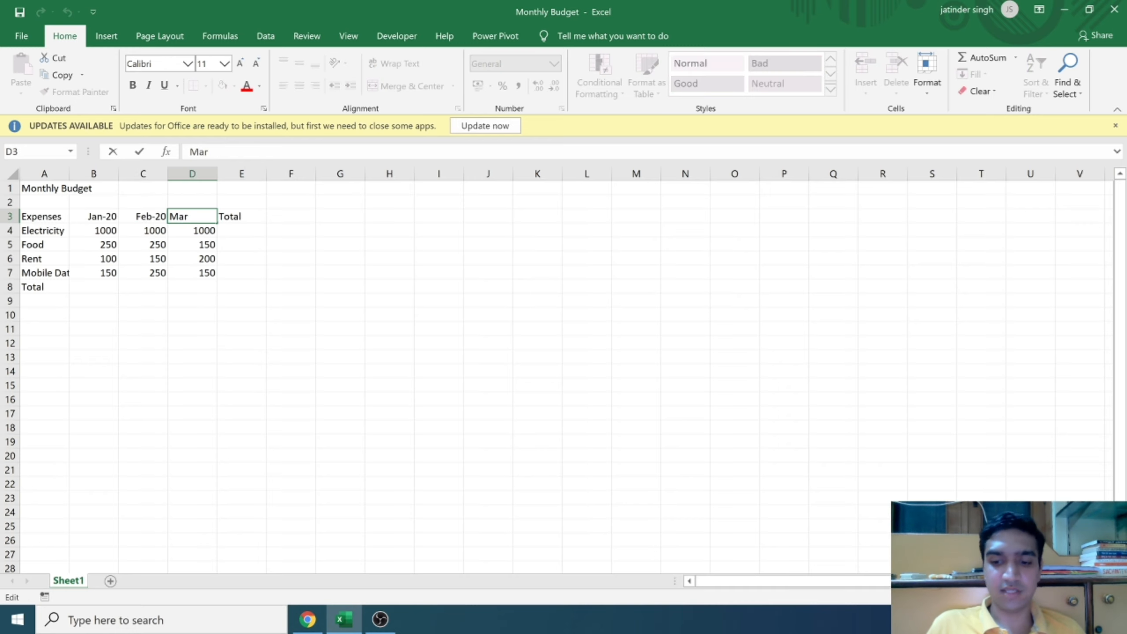
type("-2020")
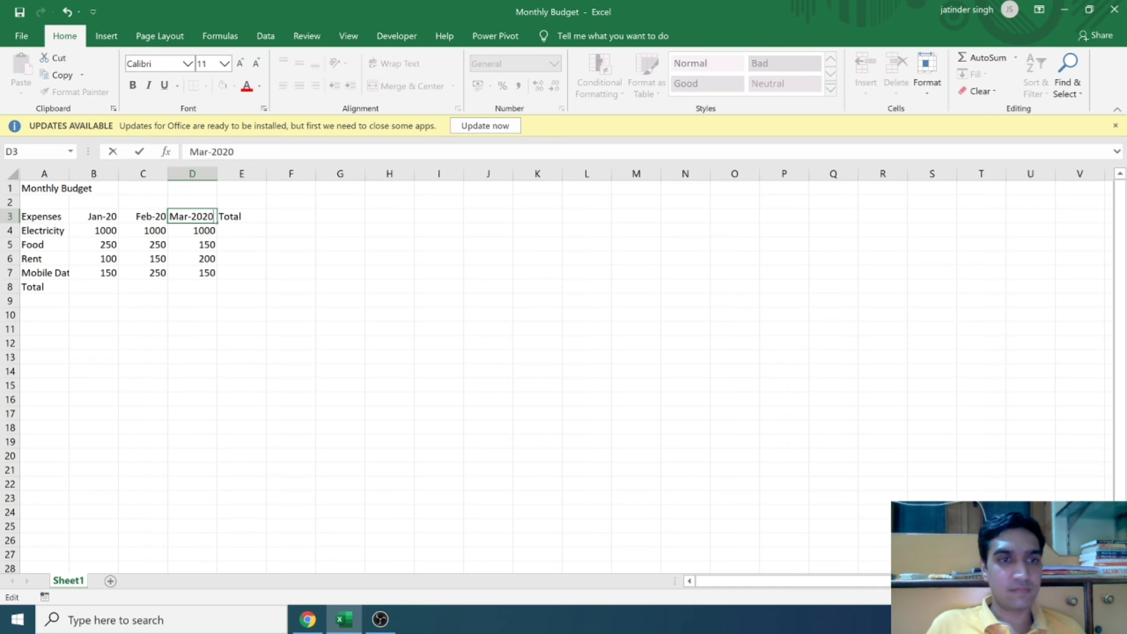
key("Return")
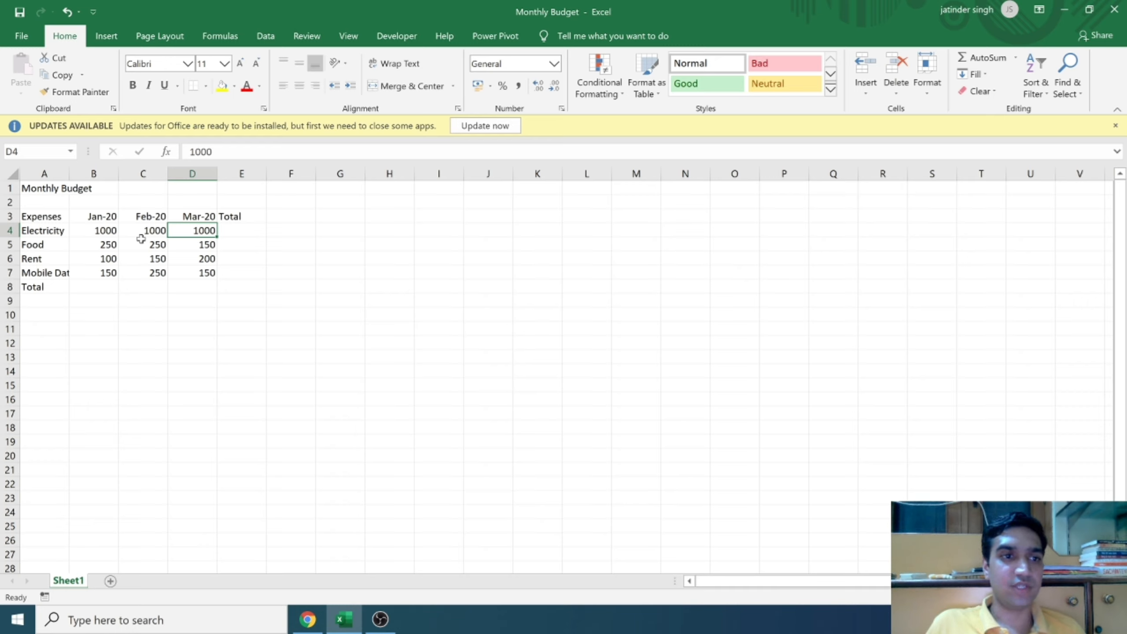
Step: Open the full number format settings for the month headings in B3:D3 and browse the available Date formats
left_click(100, 218)
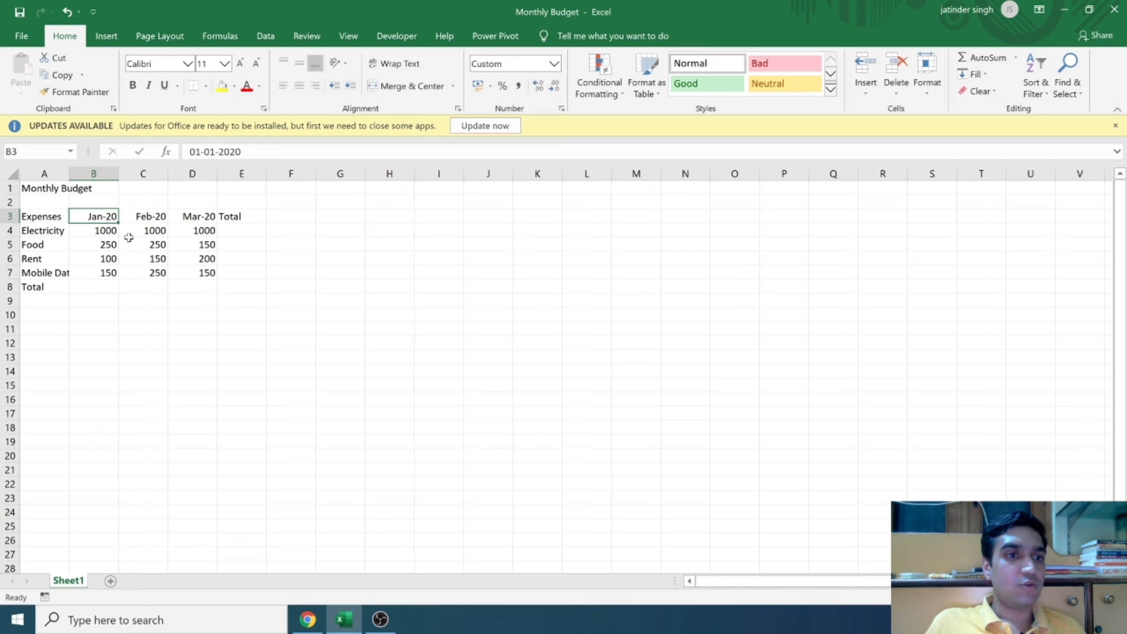
left_click_drag(111, 215, 195, 216)
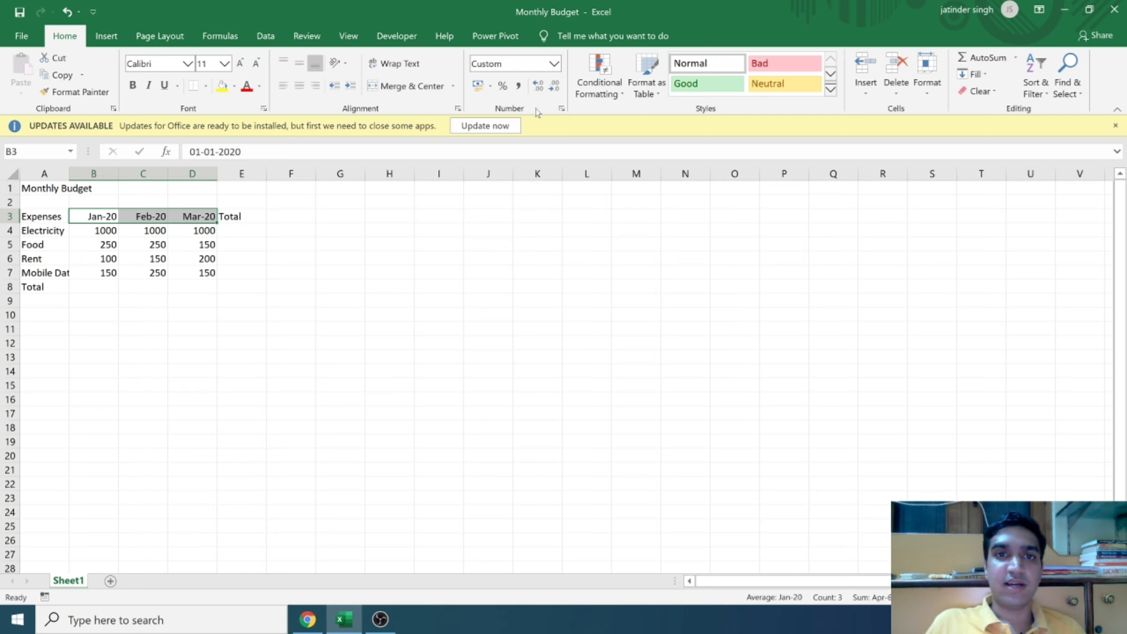
left_click(553, 65)
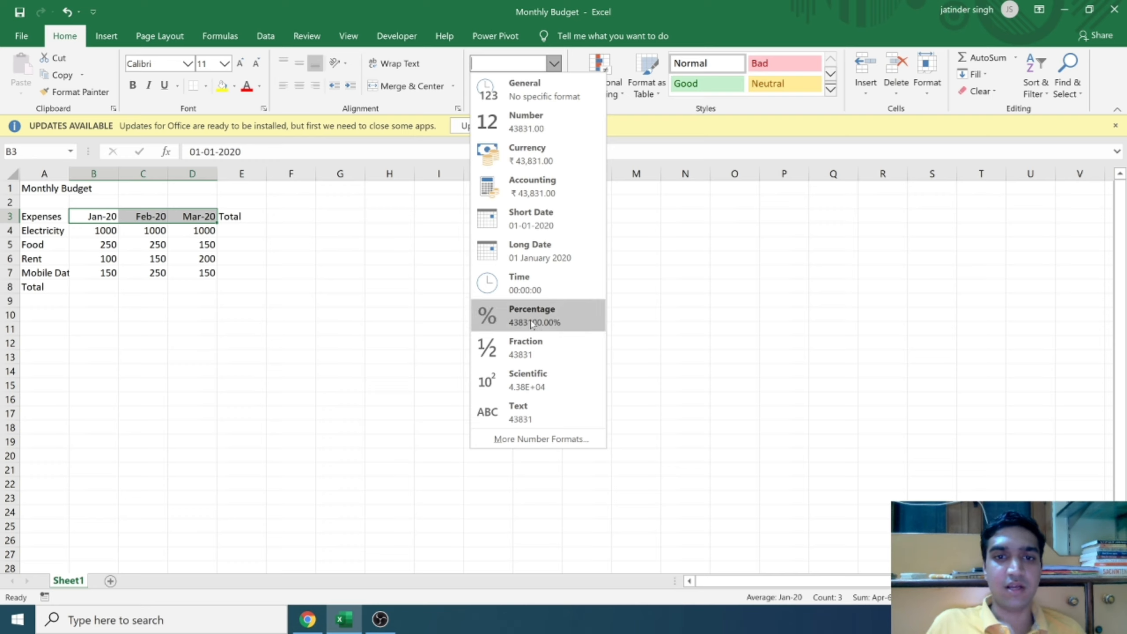
left_click(544, 441)
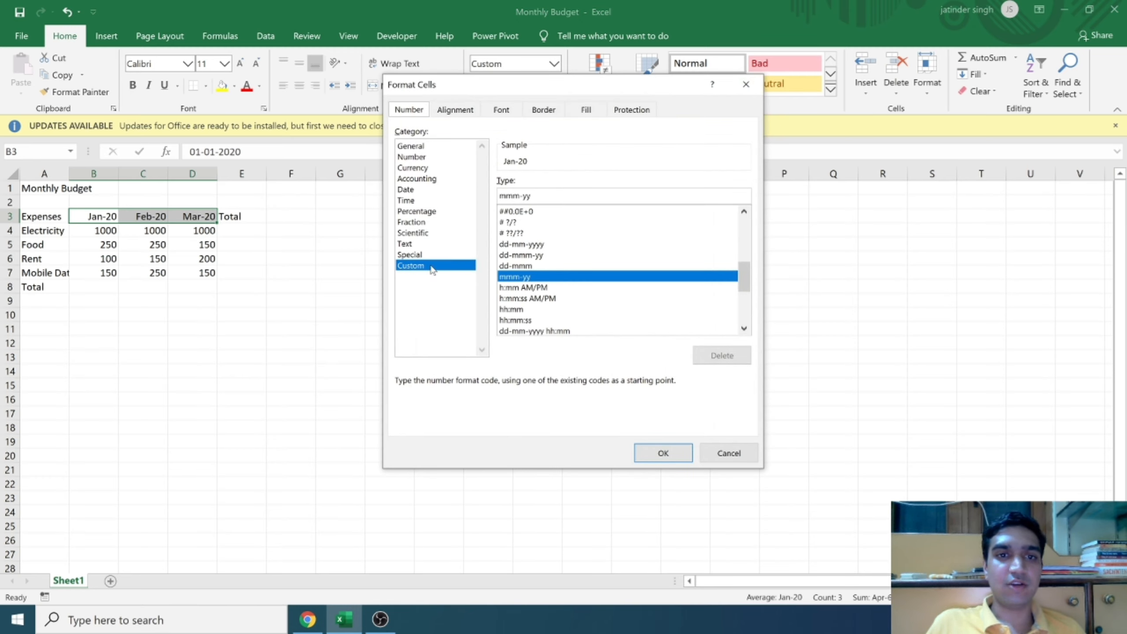
left_click(429, 190)
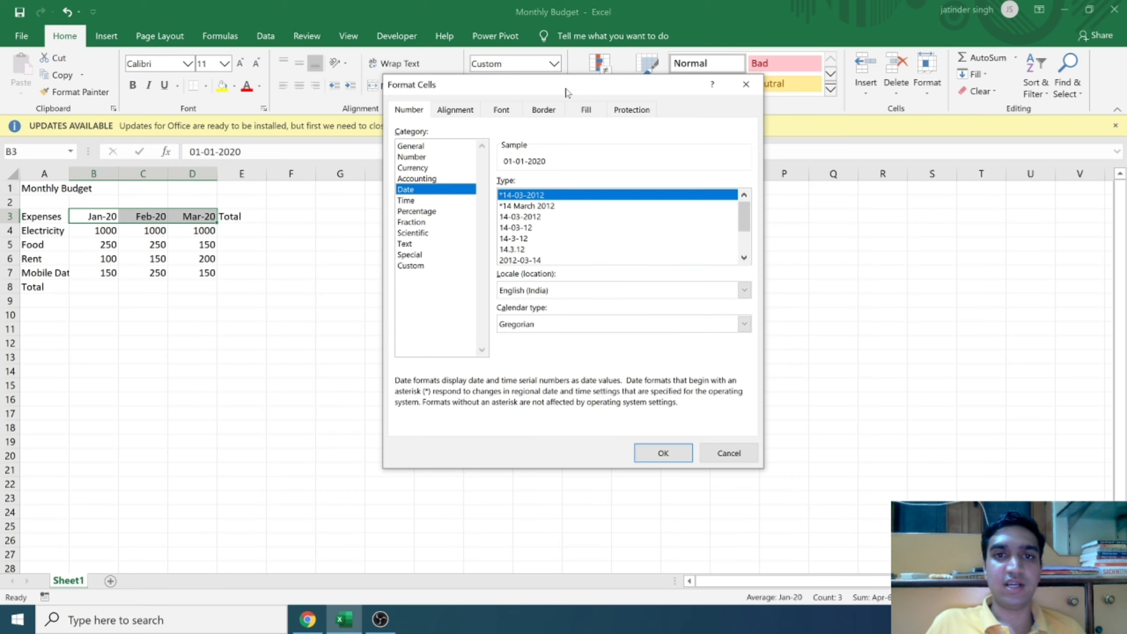
left_click_drag(564, 87, 549, 73)
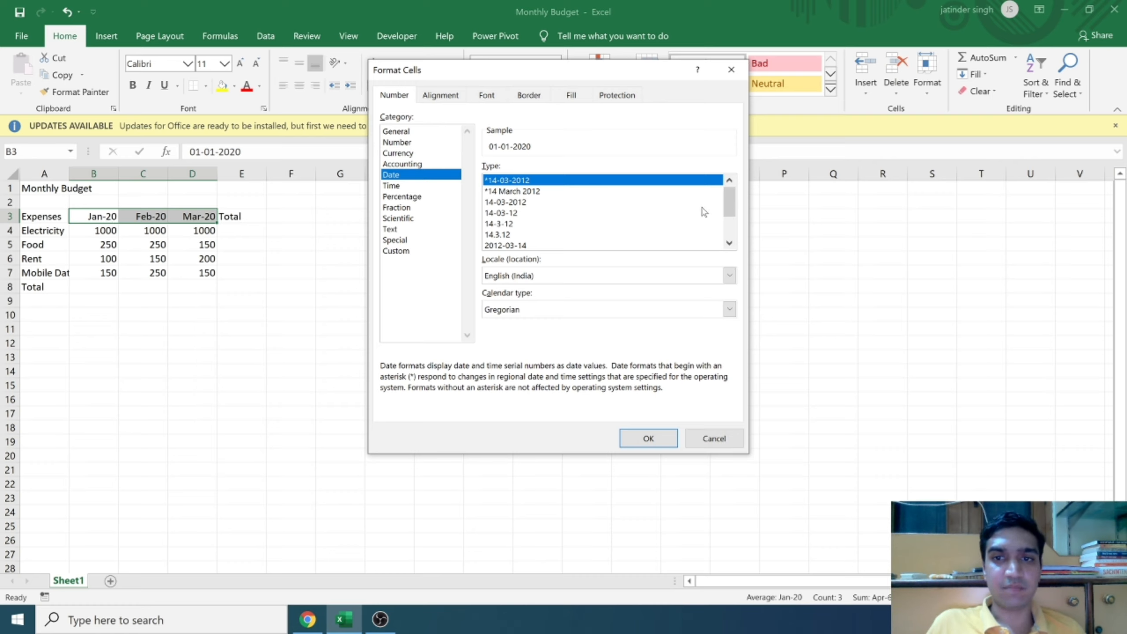
left_click_drag(732, 205, 730, 225)
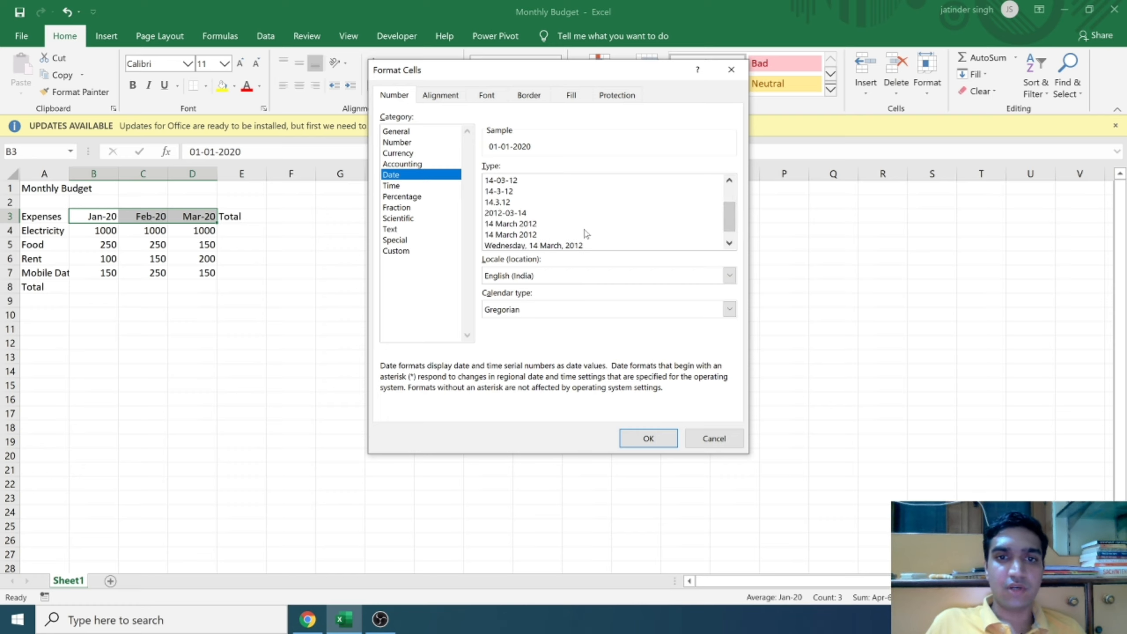
Step: Apply the custom number format mmm-yyyy to the month headings in B3:D3 and deselect them
left_click(415, 252)
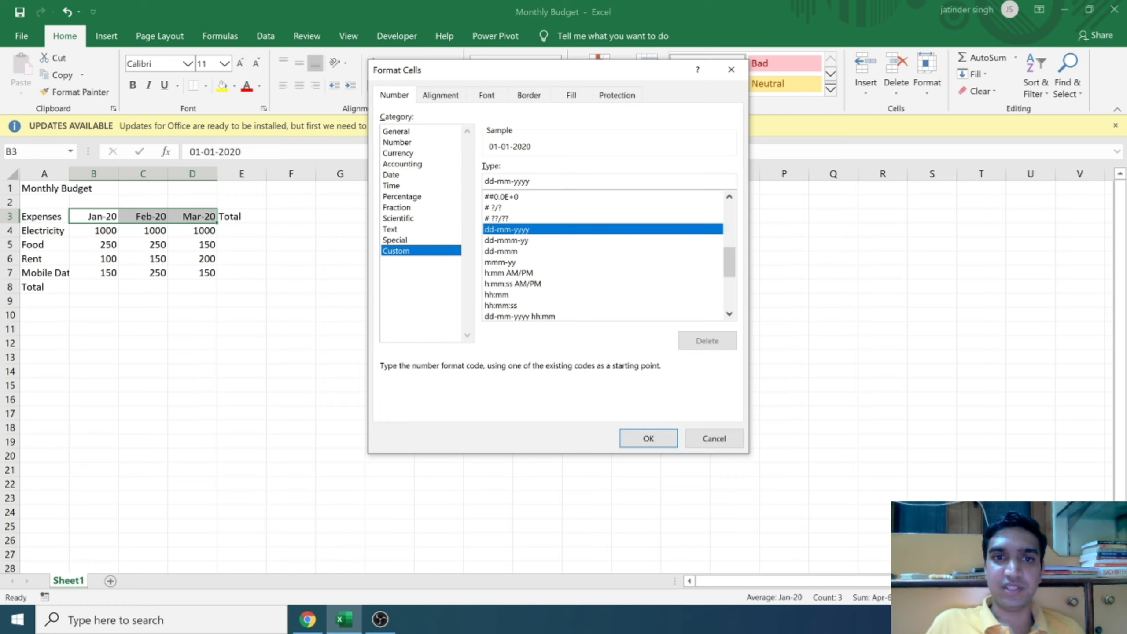
key("BackSpace")
key("BackSpace")
key("BackSpace")
key("BackSpace")
key("BackSpace")
key("BackSpace")
key("BackSpace")
key("BackSpace")
key("BackSpace")
key("BackSpace")
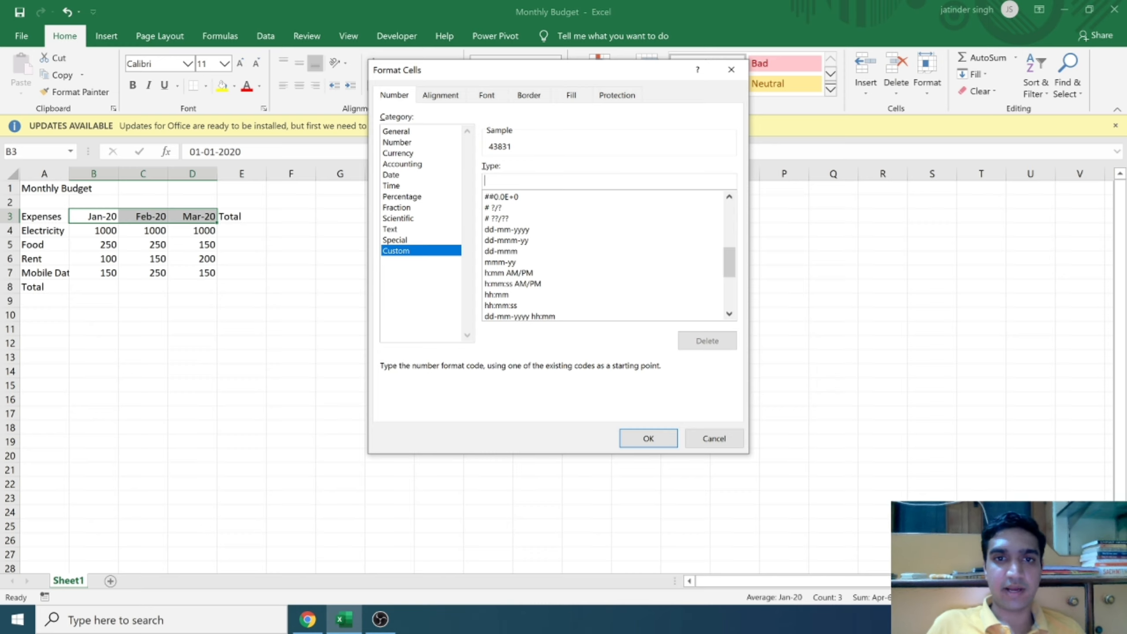
type("mmm")
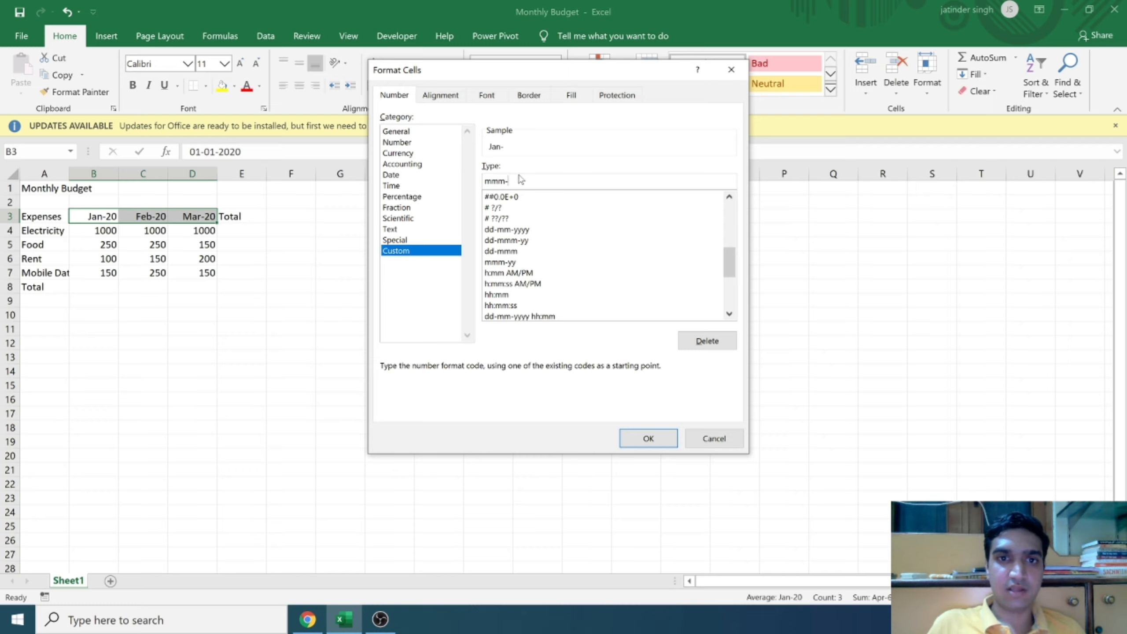
type("-yyyy")
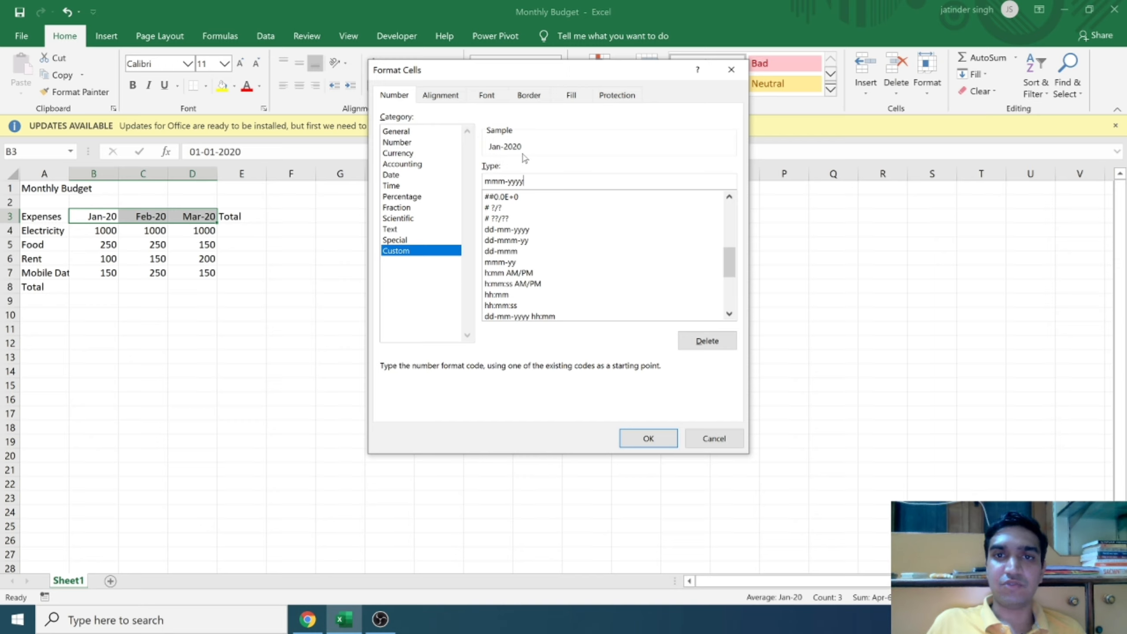
left_click(637, 440)
left_click(313, 305)
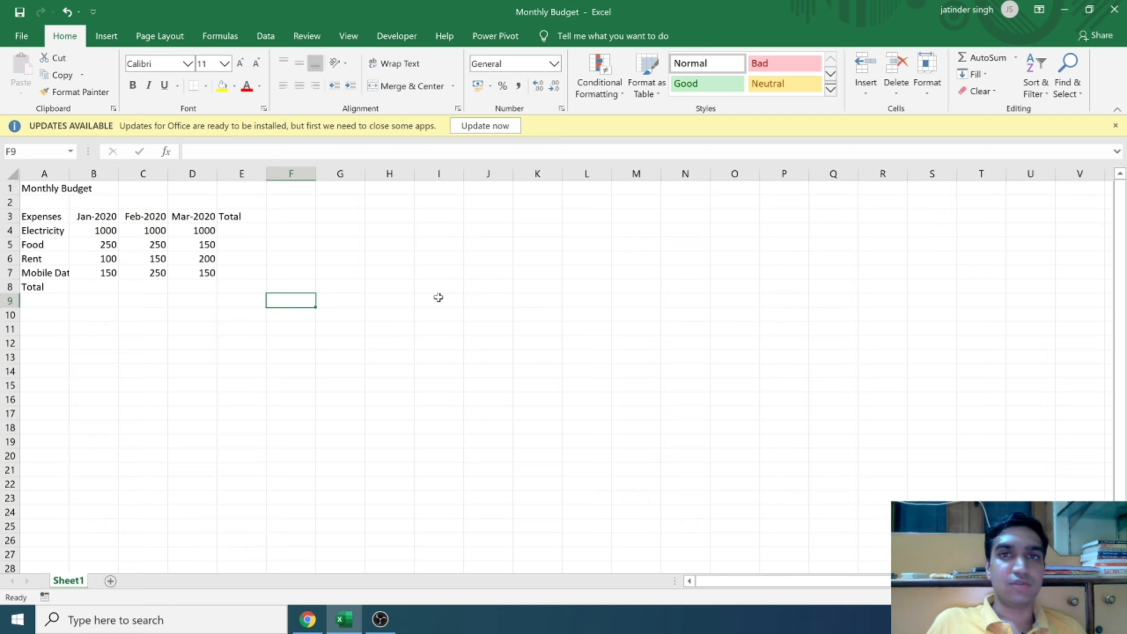
left_click(501, 285)
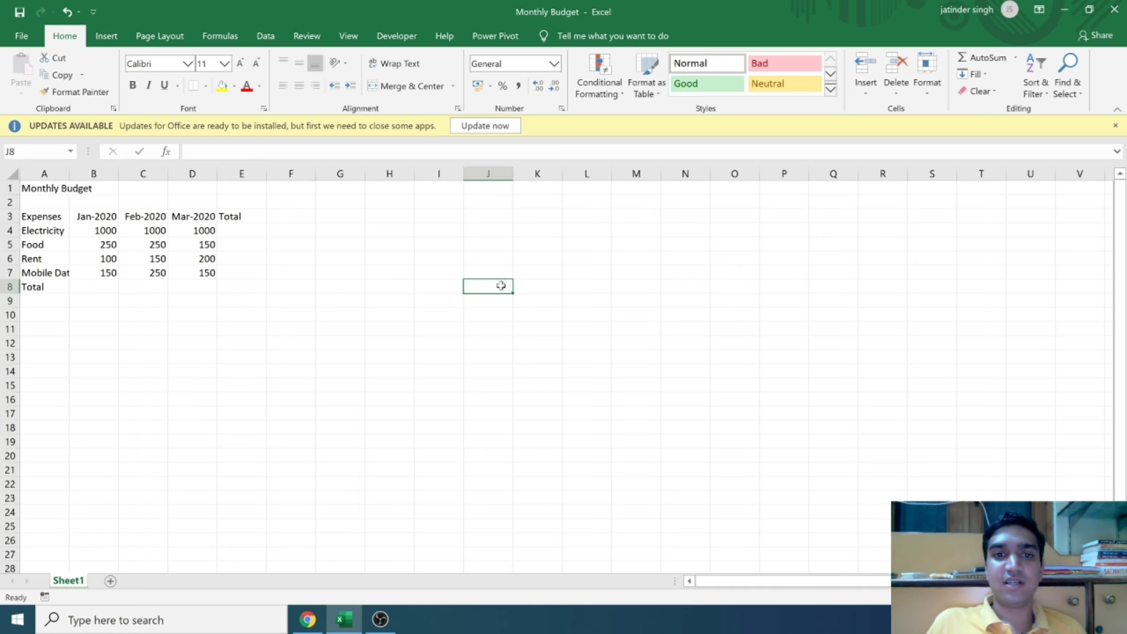